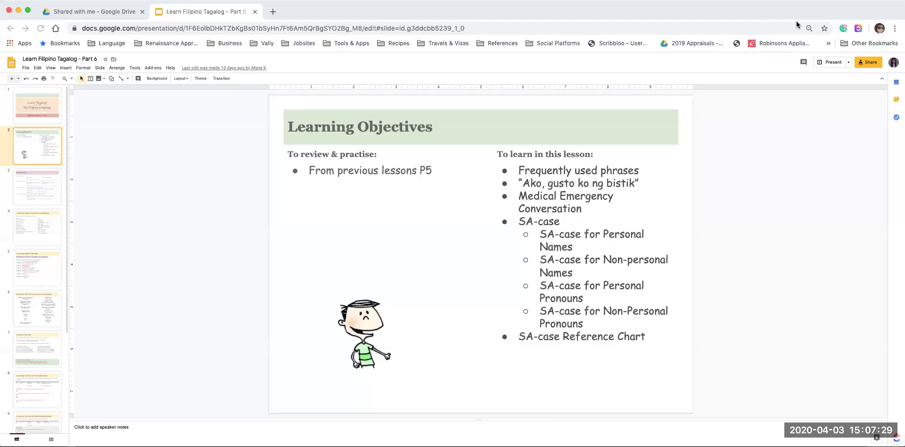
Go to slide 3, 'Praktis Tayo!', which holds the NG-case practice table.
{"action": "left_click", "coordinate": [31, 145]}
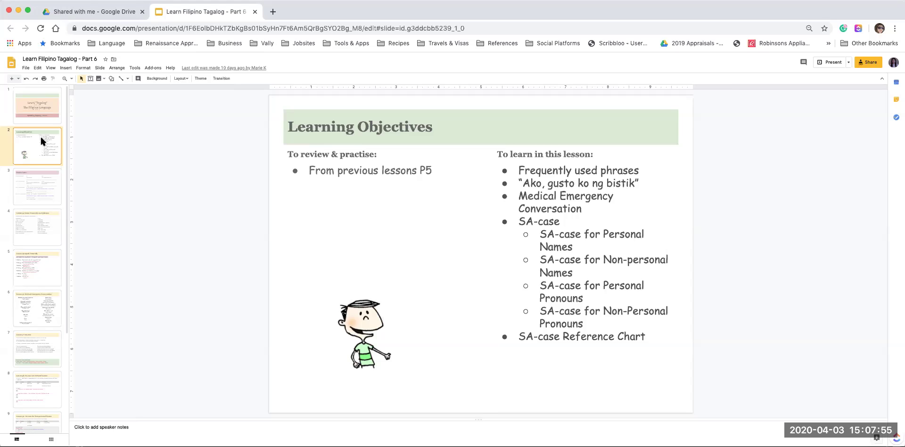
{"action": "left_click", "coordinate": [32, 190]}
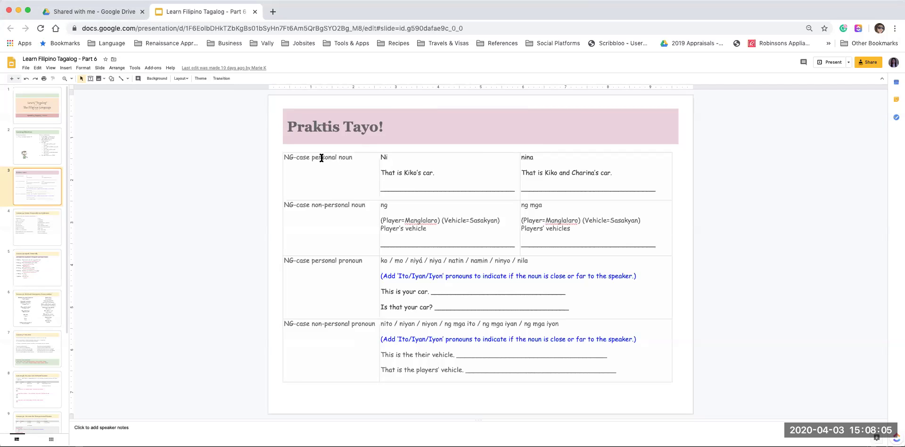
Select and deselect parts of the practice table to reach the answer box under 'That is Kiko's car.'.
{"action": "left_click", "coordinate": [342, 157]}
{"action": "left_click", "coordinate": [397, 159]}
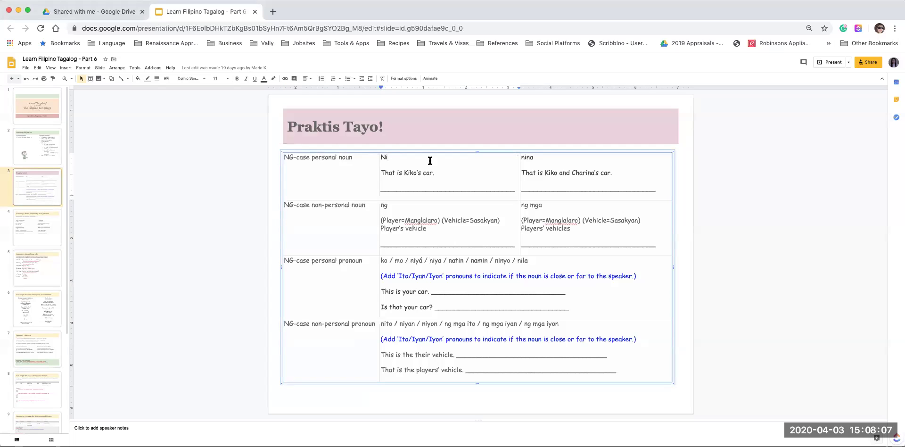
{"action": "left_click", "coordinate": [273, 169]}
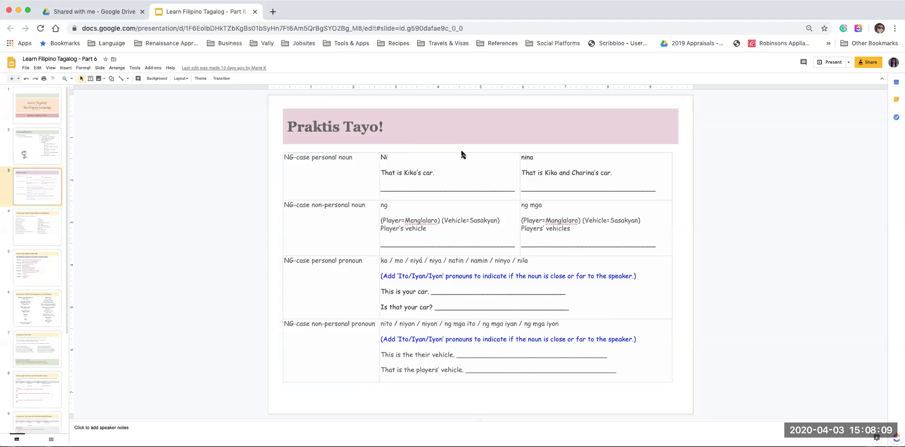
{"action": "left_click", "coordinate": [526, 159]}
{"action": "left_click", "coordinate": [424, 186]}
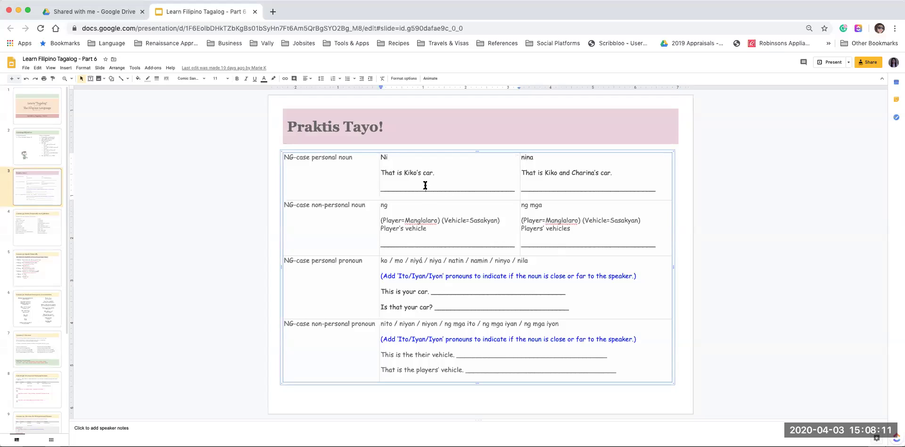
{"action": "left_click", "coordinate": [271, 184]}
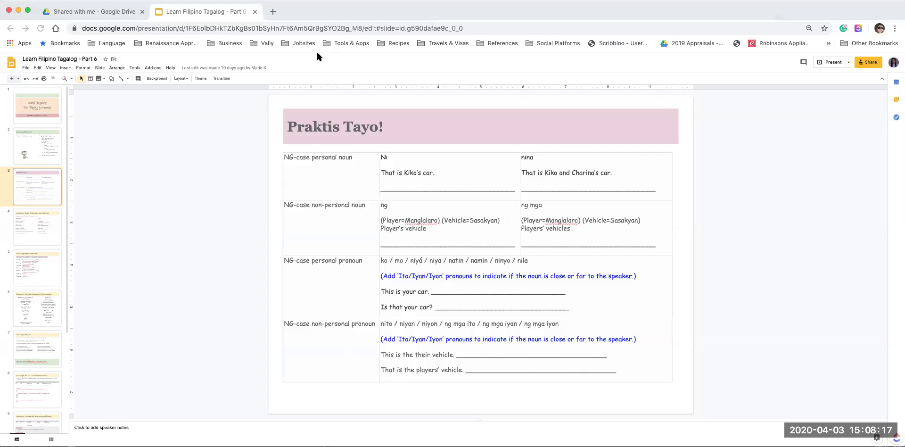
Type 'Iyon/Iyan ay koche ni Kiko.' under 'That is Kiko's car.' and nudge the box slightly left.
{"action": "left_click", "coordinate": [381, 184]}
{"action": "type", "text": "'"}
{"action": "type", "text": "yon/I"}
{"action": "type", "text": "ya"}
{"action": "key", "text": "BackSpace"}
{"action": "key", "text": "BackSpace"}
{"action": "type", "text": "yan"}
{"action": "type", "text": "ay"}
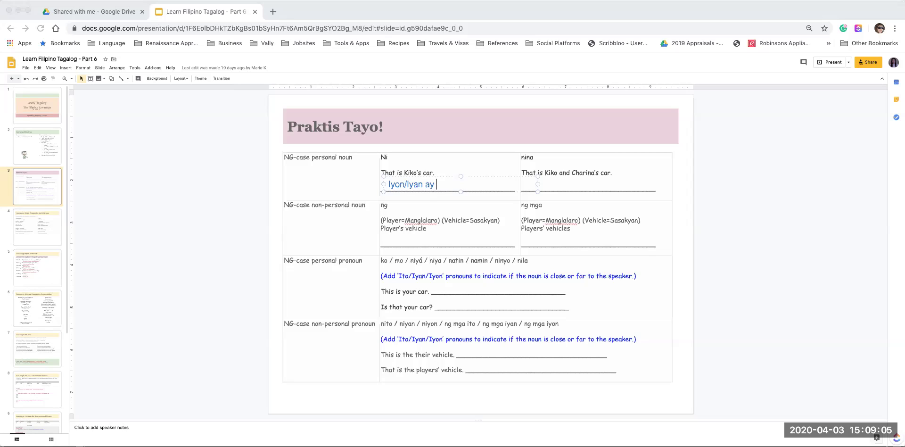
{"action": "type", "text": "koche "}
{"action": "type", "text": "ni Kiko."}
{"action": "left_click_drag", "start_coordinate": [383, 185], "coordinate": [379, 185]}
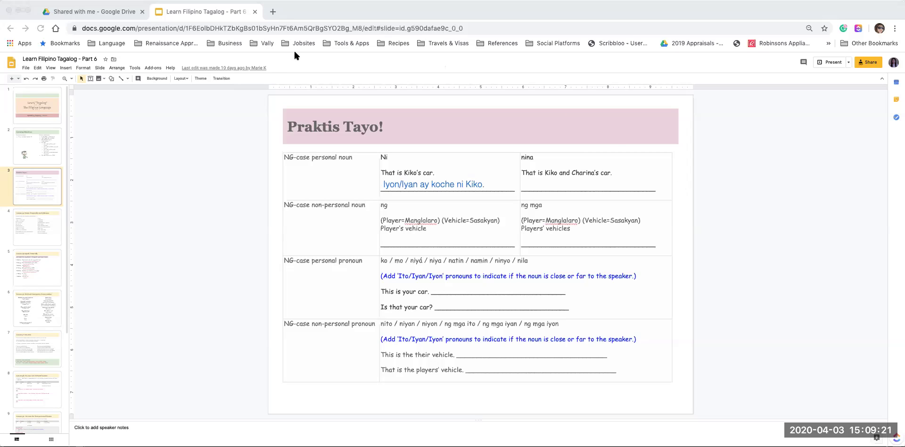
Prefix the Kiko answer with '(SP)' and narrow its text box from the right.
{"action": "left_click", "coordinate": [456, 185]}
{"action": "left_click", "coordinate": [382, 184]}
{"action": "type", "text": "(SP)"}
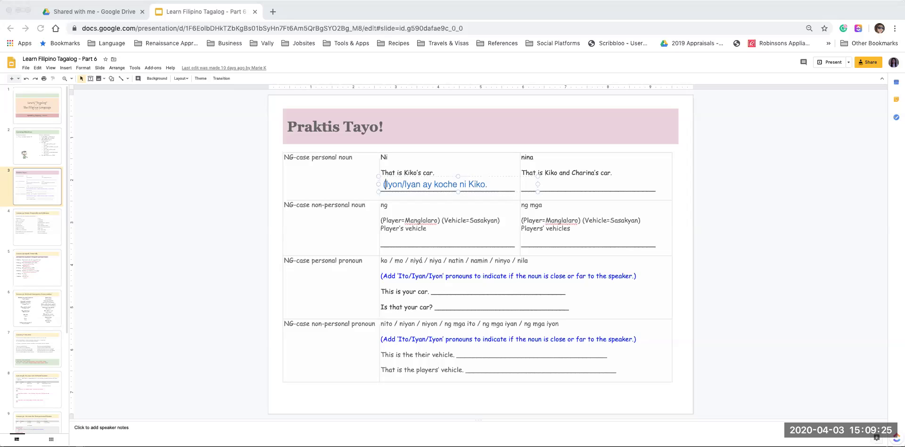
{"action": "left_click", "coordinate": [436, 184]}
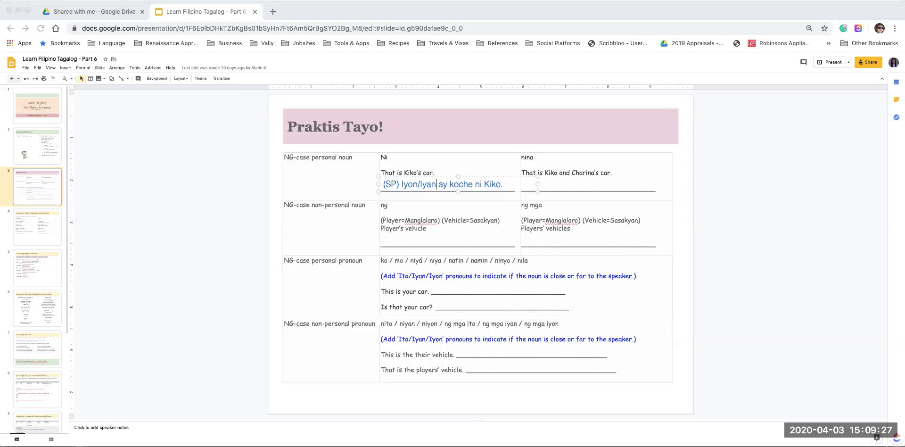
{"action": "left_click", "coordinate": [482, 184]}
{"action": "left_click", "coordinate": [502, 185]}
{"action": "left_click_drag", "start_coordinate": [538, 184], "coordinate": [512, 184]}
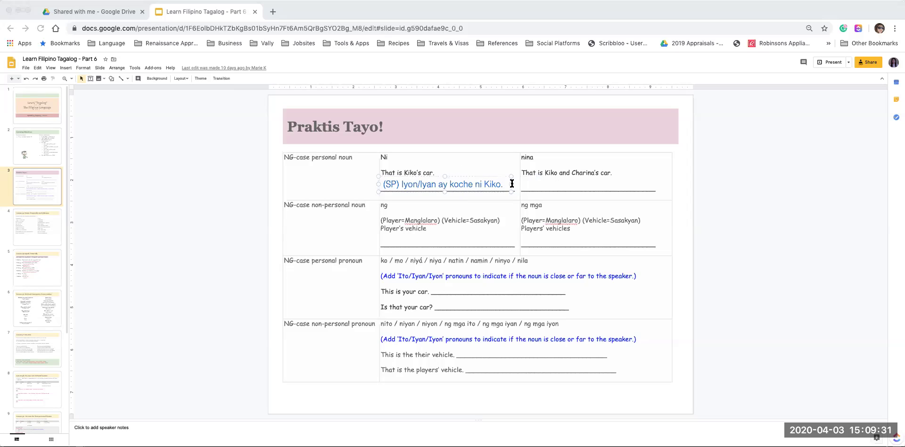
{"action": "left_click", "coordinate": [540, 183]}
Enter 'sasakyan ng manglalaro' under Player's vehicle and start 'Ito ay koche' after 'This is your car.'.
{"action": "type", "text": "sasakyan "}
{"action": "type", "text": "ng mang"}
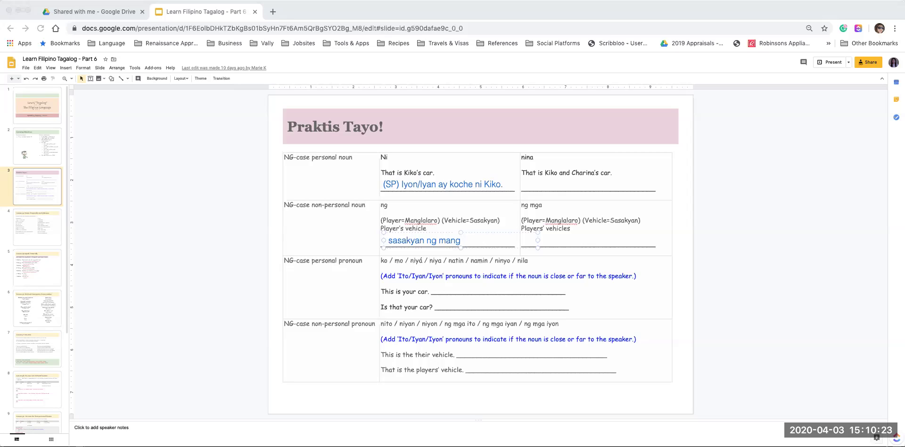
{"action": "type", "text": "lalaro"}
{"action": "left_click", "coordinate": [564, 235]}
{"action": "left_click", "coordinate": [435, 289]}
{"action": "type", "text": "Ito ay"}
{"action": "type", "text": "koche"}
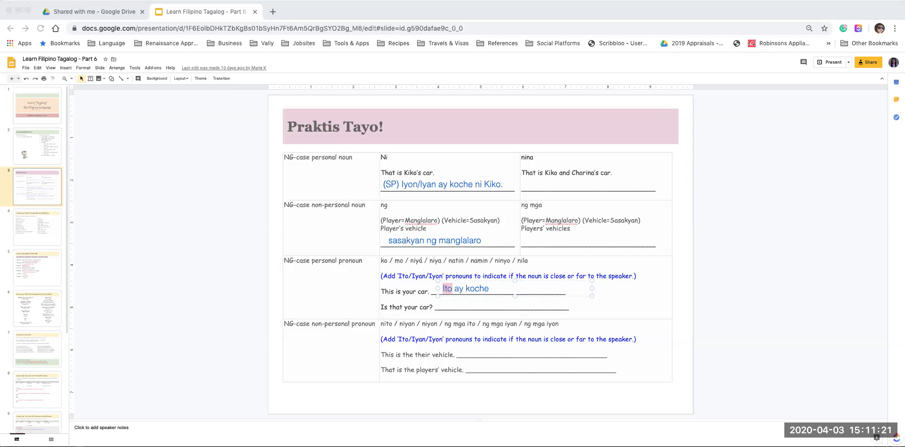
Finish editing 'Ito ay koche' and draw a red rectangle around the pronoun list ko / mo / … / nila.
{"action": "left_click", "coordinate": [490, 288]}
{"action": "key", "text": "Escape"}
{"action": "key", "text": "Escape"}
{"action": "left_click", "coordinate": [384, 261]}
{"action": "mouse_move", "coordinate": [378, 254]}
{"action": "left_mouse_down"}
{"action": "mouse_move", "coordinate": [407, 265]}
{"action": "mouse_move", "coordinate": [533, 267]}
{"action": "left_mouse_up"}
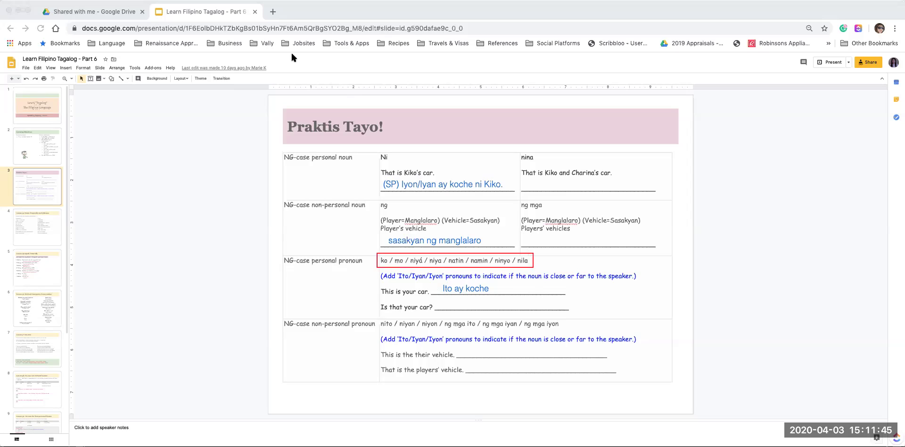
Complete 'Ito ay koche mo.' and add a second line 'Iyan ba koche mo', correcting typos.
{"action": "left_click", "coordinate": [491, 289]}
{"action": "type", "text": "m"}
{"action": "type", "text": "o."}
{"action": "key", "text": "Return"}
{"action": "type", "text": "Ito "}
{"action": "type", "text": "ba"}
{"action": "type", "text": " a"}
{"action": "key", "text": "BackSpace"}
{"action": "key", "text": "alt+shift+Left"}
{"action": "key", "text": "alt+shift+Left"}
{"action": "key", "text": "BackSpace"}
{"action": "type", "text": "Iyan"}
{"action": "type", "text": " ba"}
{"action": "type", "text": " ko"}
{"action": "type", "text": "che"}
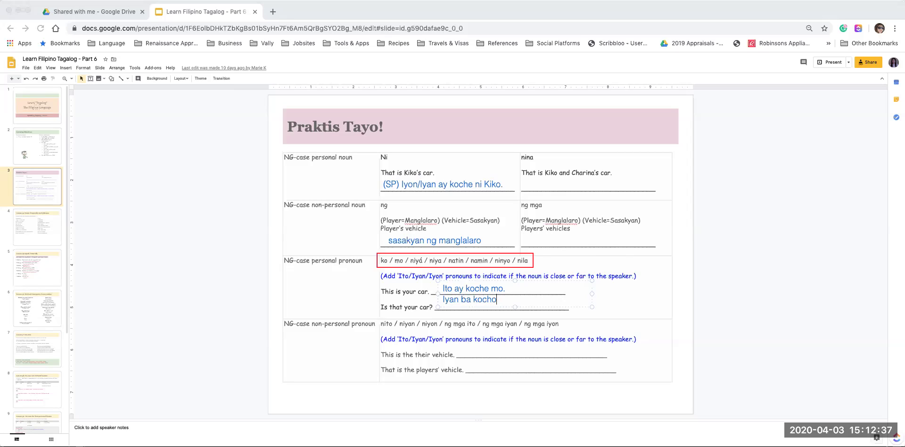
{"action": "type", "text": " mo"}
Add 'ay' and a final '?' so the second line reads 'Iyan ba ay koche mo?', then deselect.
{"action": "type", "text": "ay"}
{"action": "left_click", "coordinate": [522, 300]}
{"action": "type", "text": "?"}
{"action": "left_click", "coordinate": [464, 289]}
{"action": "left_click_drag", "start_coordinate": [511, 289], "coordinate": [436, 287]}
{"action": "left_click", "coordinate": [462, 298]}
{"action": "left_click_drag", "start_coordinate": [530, 299], "coordinate": [523, 299]}
{"action": "left_click", "coordinate": [276, 202]}
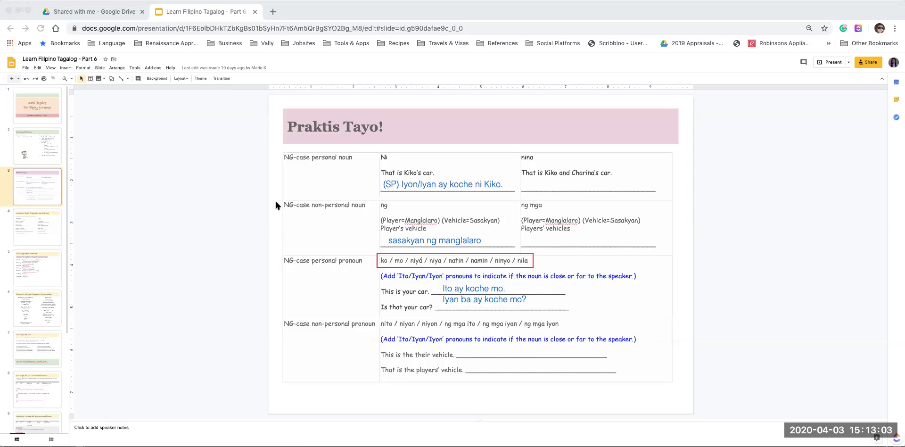